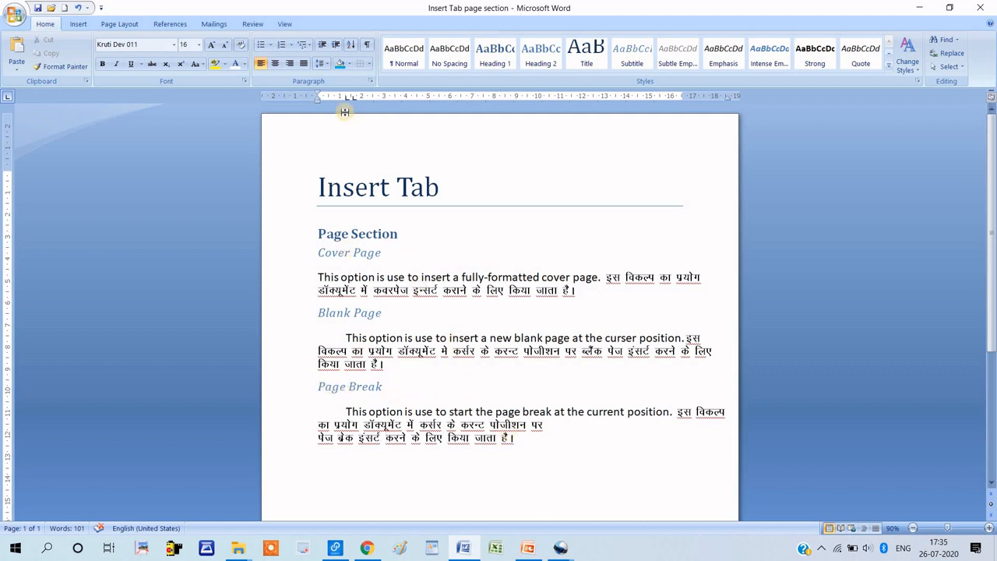
Show page thumbnails alongside the document
{"action": "left_click", "coordinate": [78, 24]}
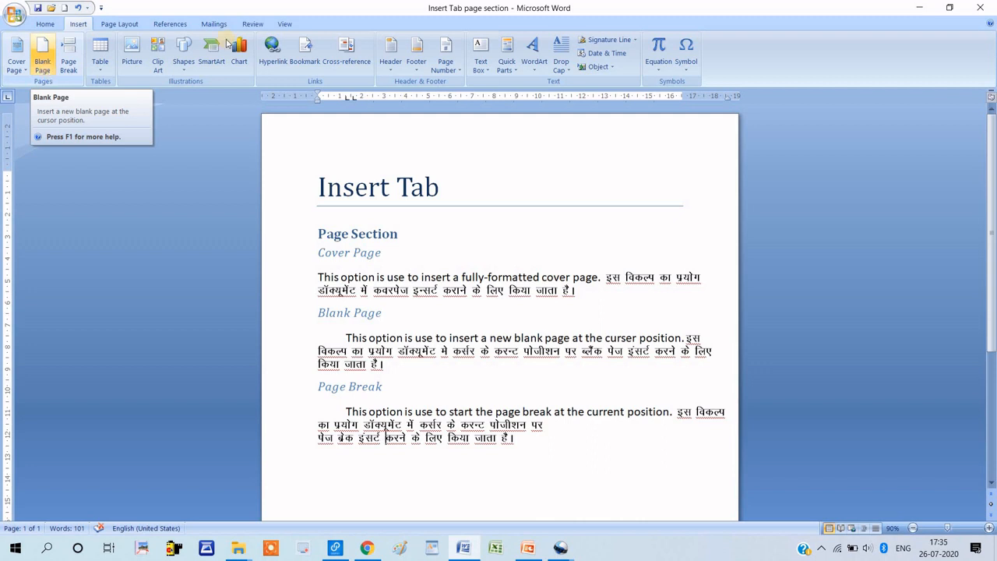
{"action": "left_click", "coordinate": [280, 29]}
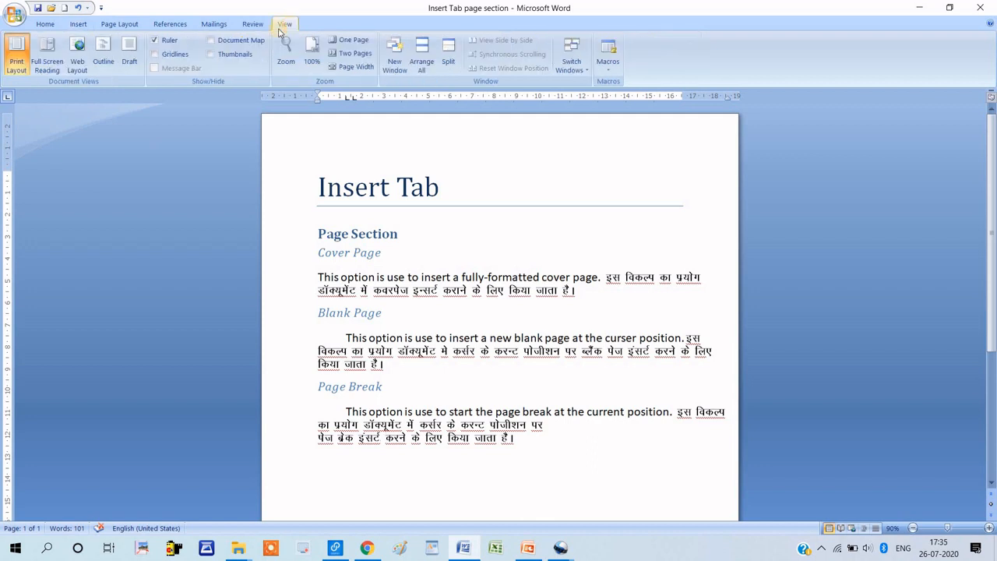
{"action": "left_click", "coordinate": [236, 54]}
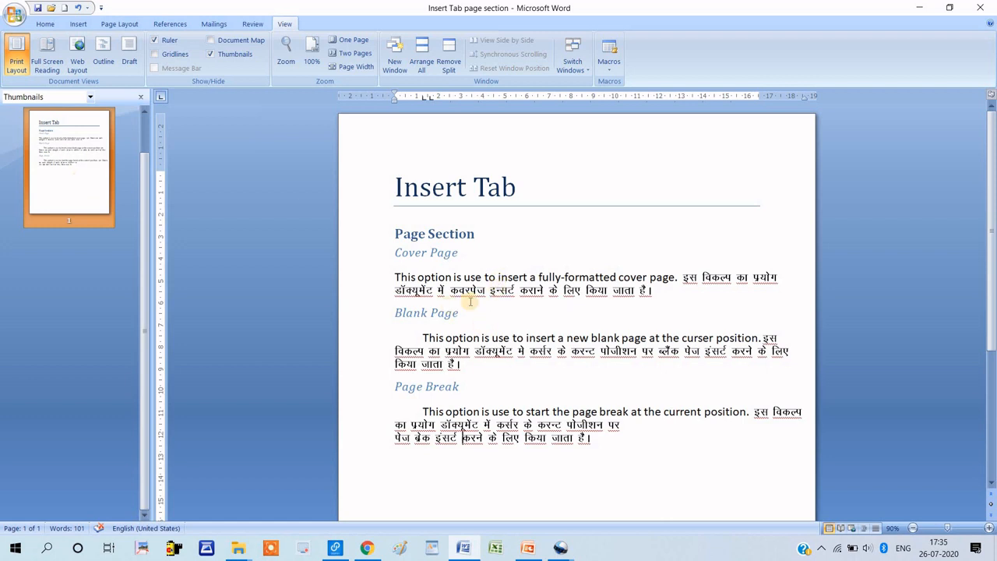
Insert a blank page after the Cover Page description, look through the resulting pages, and undo the insertion
{"action": "left_click", "coordinate": [666, 293]}
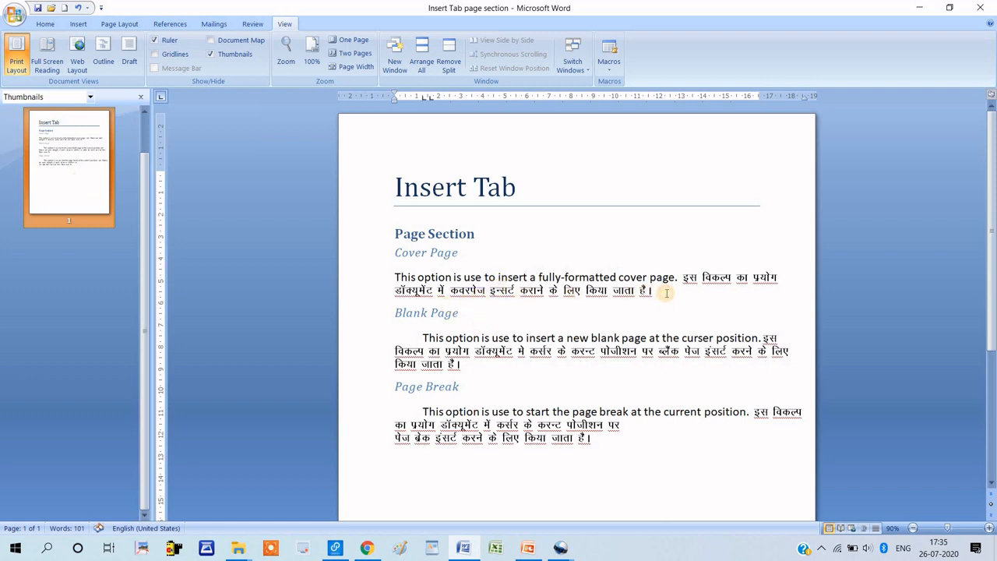
{"action": "left_click", "coordinate": [76, 24]}
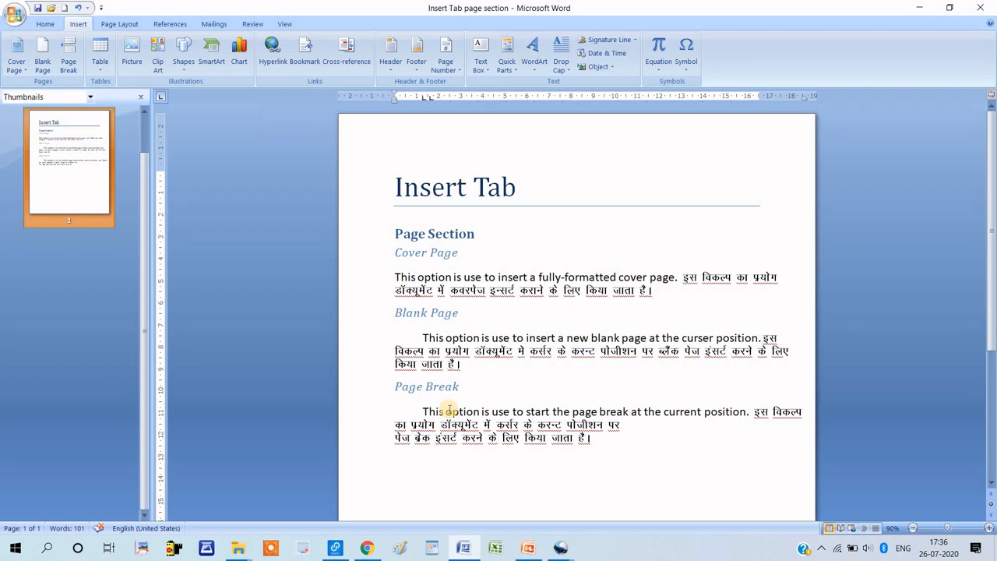
{"action": "left_click", "coordinate": [44, 62]}
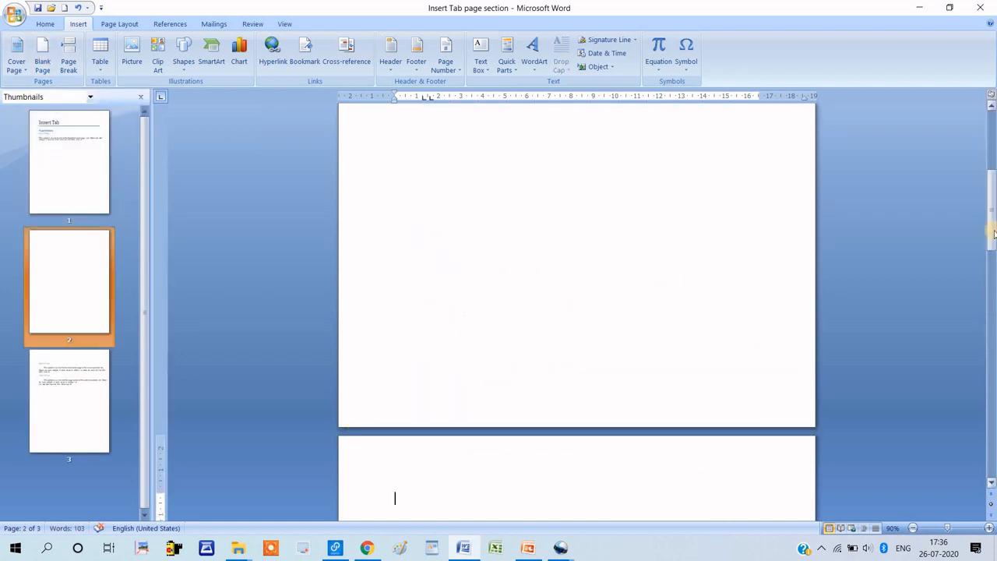
{"action": "left_click_drag", "start_coordinate": [994, 234], "coordinate": [992, 381]}
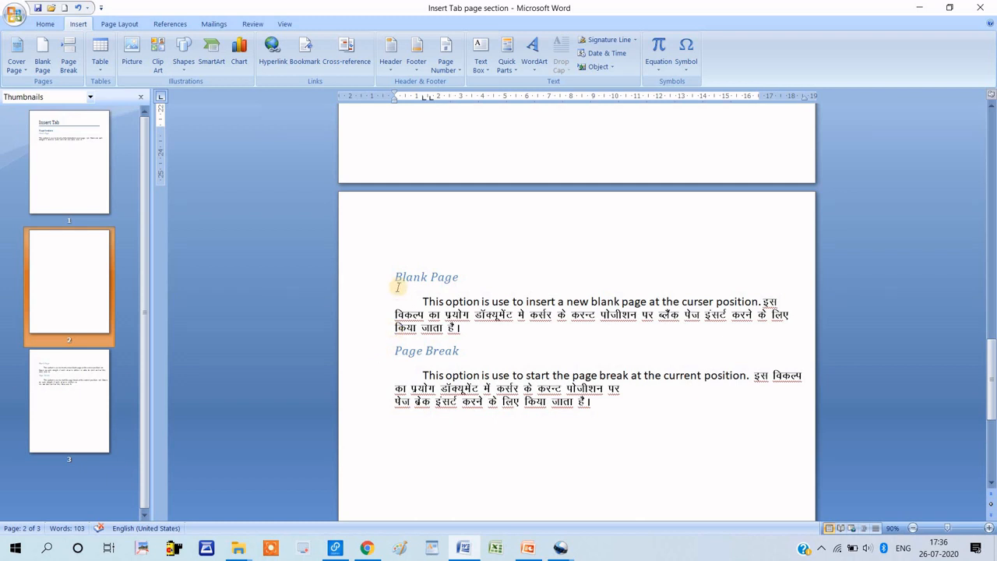
{"action": "left_click_drag", "start_coordinate": [992, 366], "coordinate": [993, 124]}
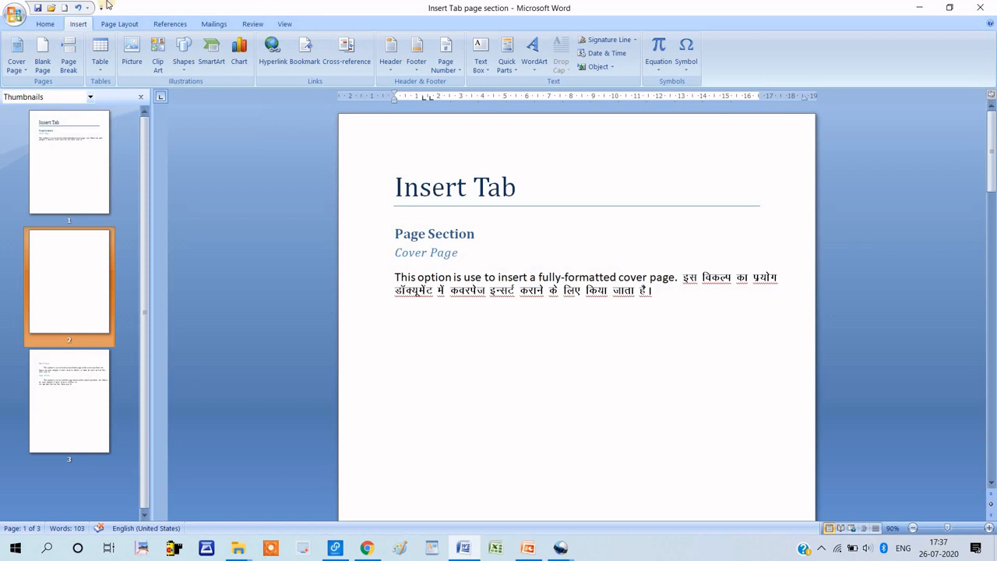
{"action": "left_click", "coordinate": [78, 7]}
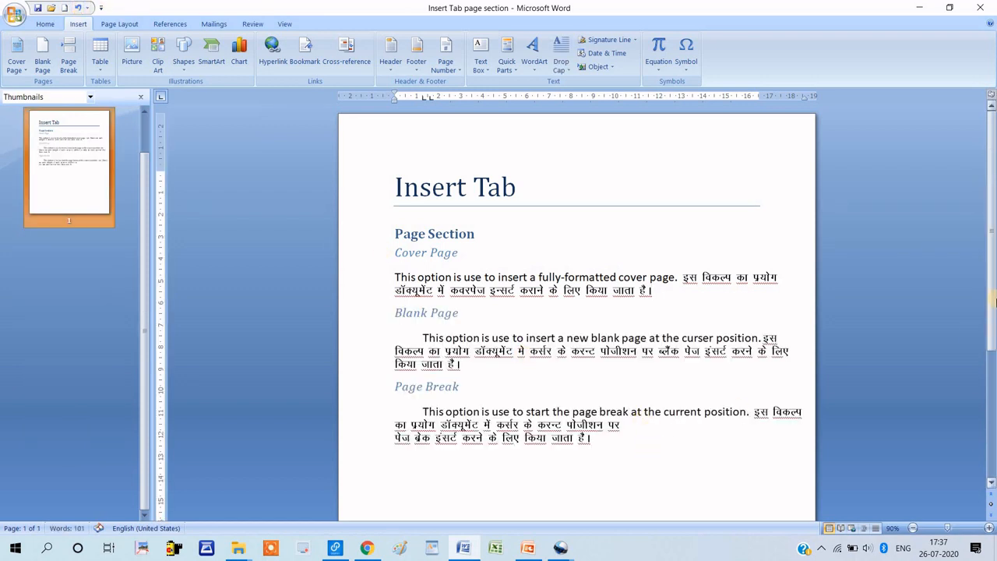
Insert a blank page on the empty line below the Page Break description, review the pages, and undo it
{"action": "scroll", "coordinate": [771, 437], "scroll_direction": "down", "scroll_amount": 3}
{"action": "left_click", "coordinate": [624, 464]}
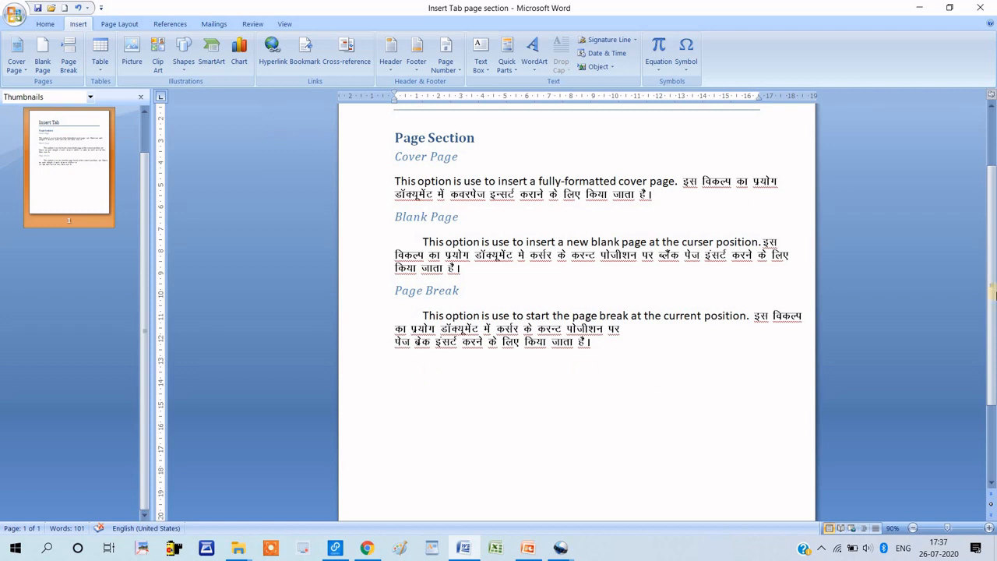
{"action": "scroll", "coordinate": [993, 374], "scroll_direction": "down", "scroll_amount": 3}
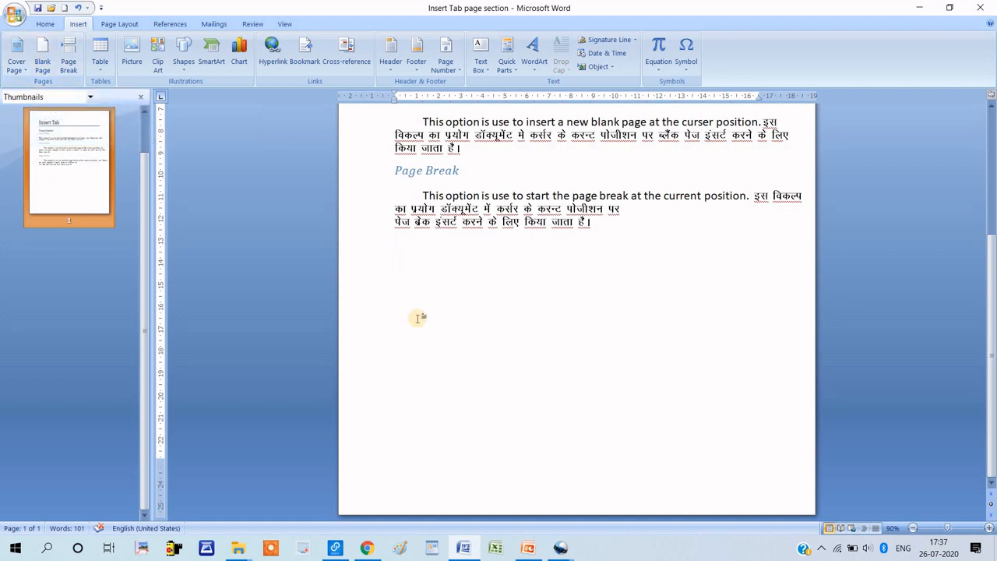
{"action": "left_click", "coordinate": [45, 67]}
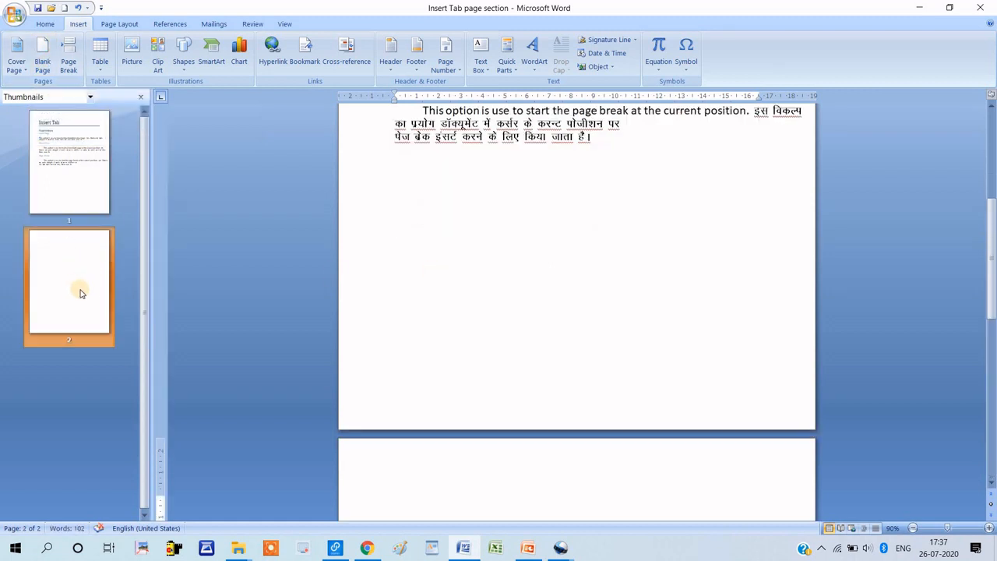
{"action": "left_click_drag", "start_coordinate": [991, 311], "coordinate": [990, 230]}
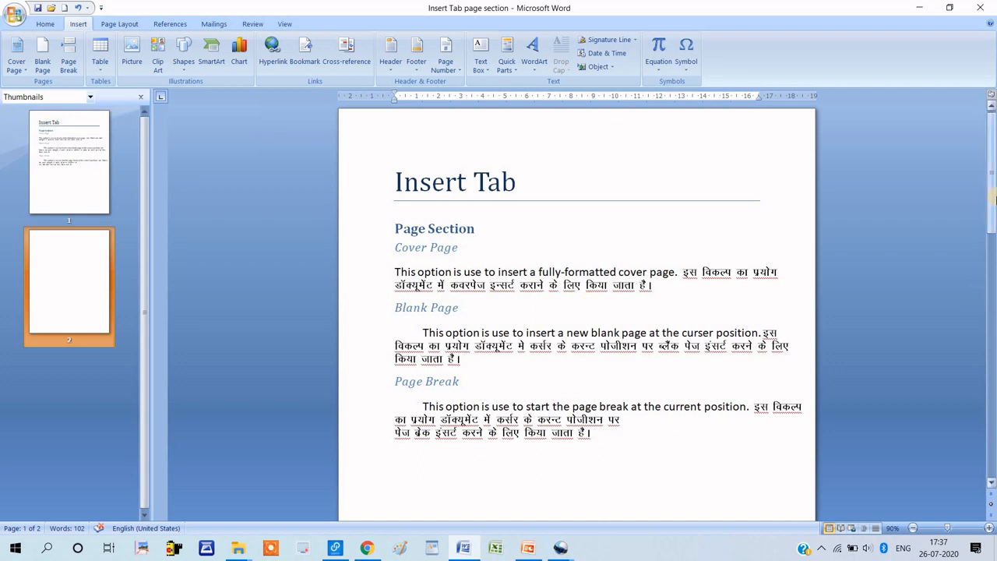
{"action": "left_click_drag", "start_coordinate": [991, 210], "coordinate": [993, 277]}
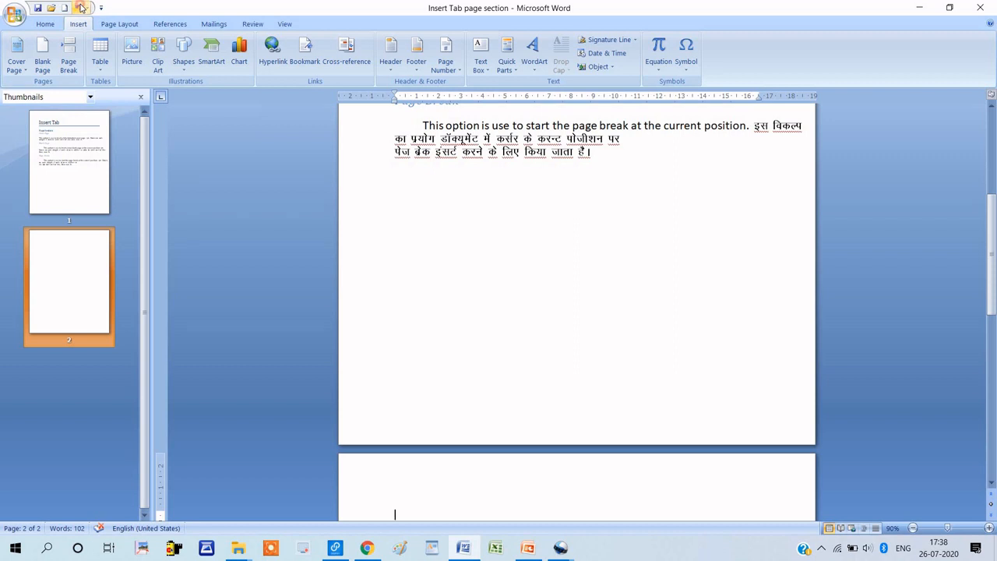
{"action": "left_click", "coordinate": [81, 7]}
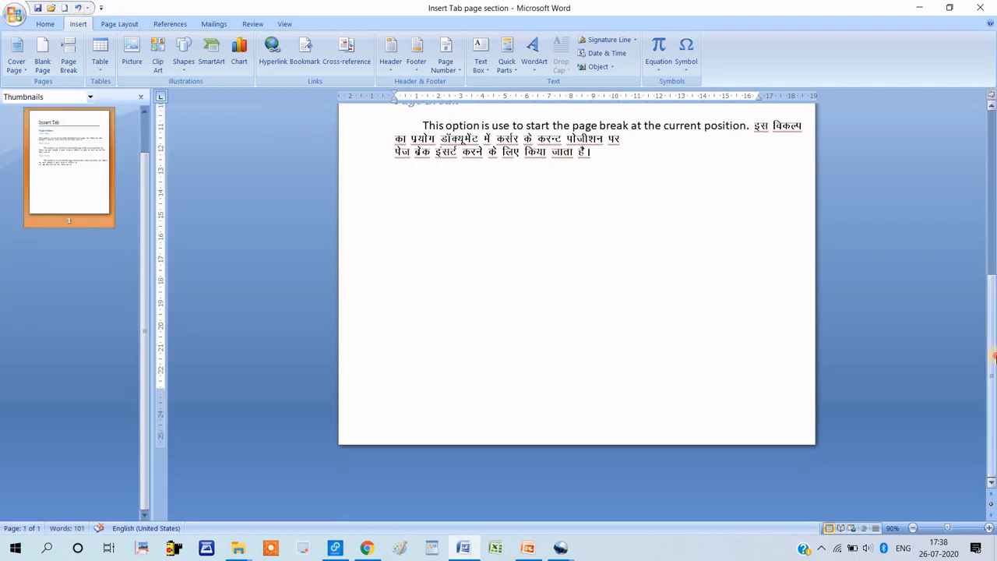
Insert a page break at the end of the Page Break description, review both pages, and undo the break
{"action": "left_click_drag", "start_coordinate": [993, 356], "coordinate": [994, 262]}
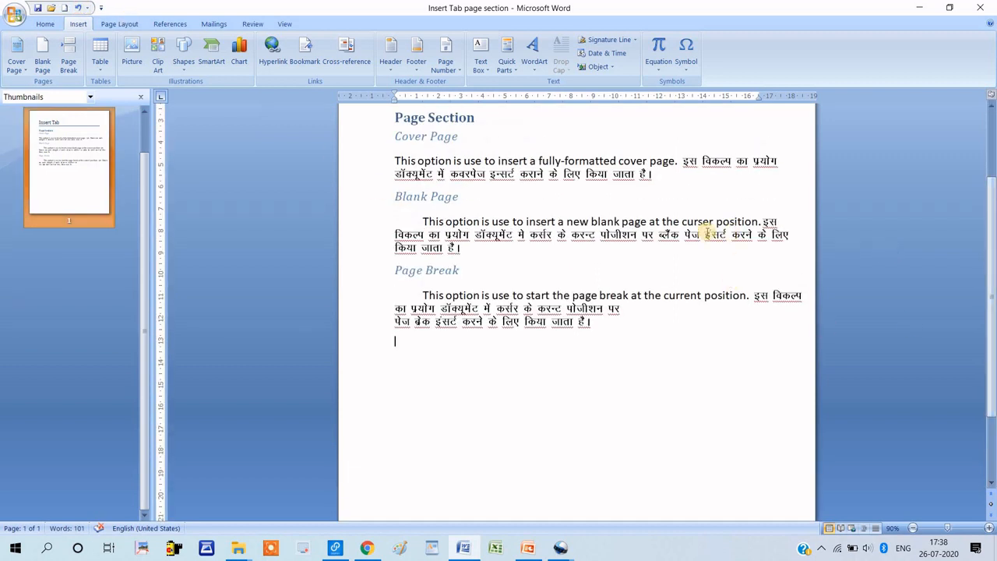
{"action": "left_click", "coordinate": [541, 221]}
{"action": "left_click", "coordinate": [670, 178]}
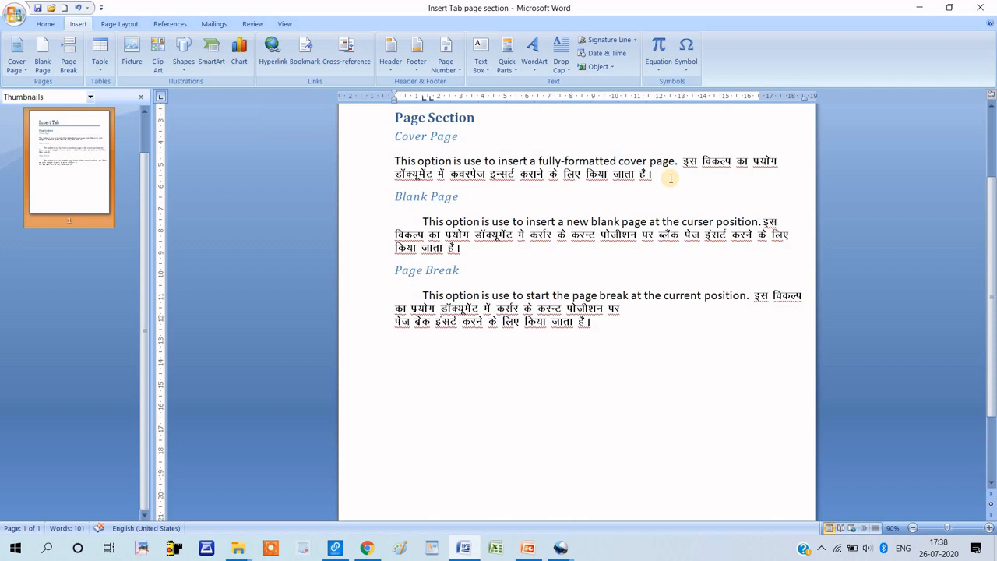
{"action": "left_click", "coordinate": [623, 330]}
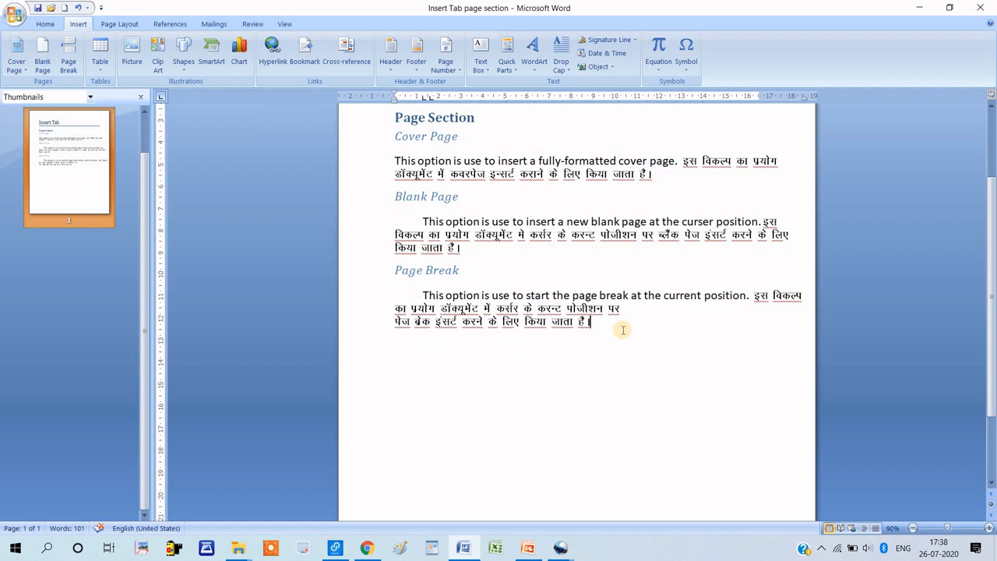
{"action": "left_click", "coordinate": [69, 66]}
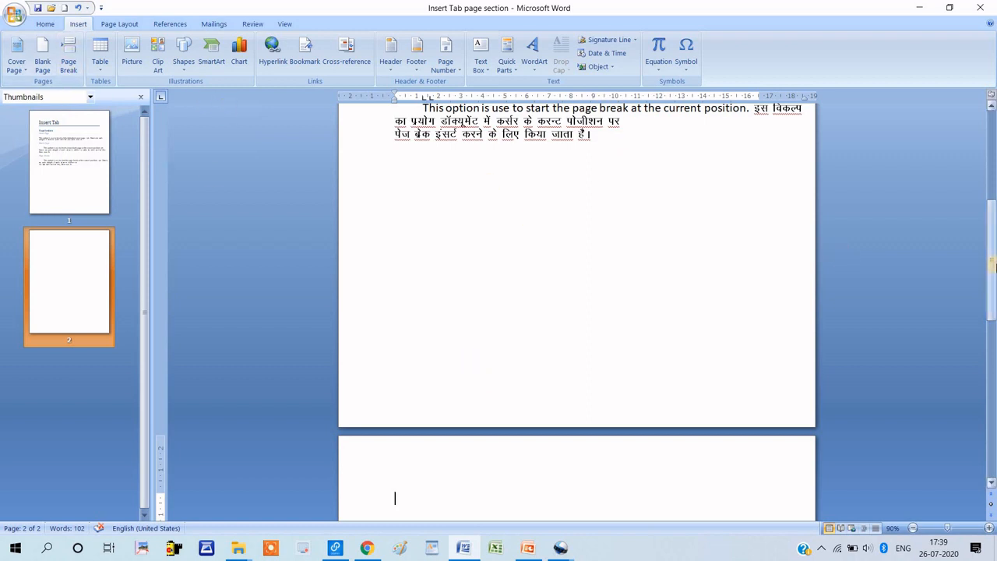
{"action": "mouse_move", "coordinate": [993, 268]}
{"action": "left_mouse_down"}
{"action": "mouse_move", "coordinate": [993, 308]}
{"action": "mouse_move", "coordinate": [993, 267]}
{"action": "left_mouse_up"}
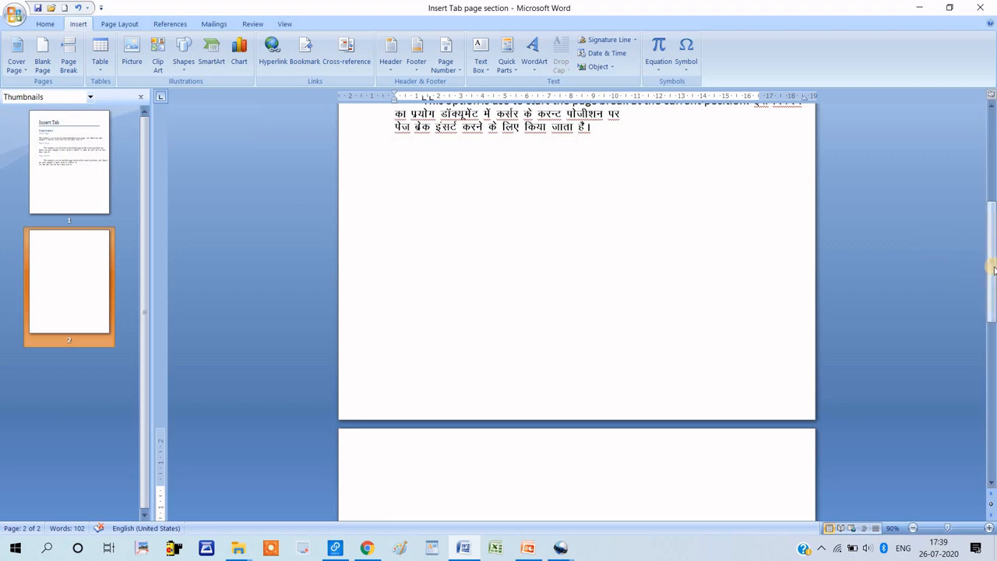
{"action": "left_click_drag", "start_coordinate": [991, 271], "coordinate": [993, 185]}
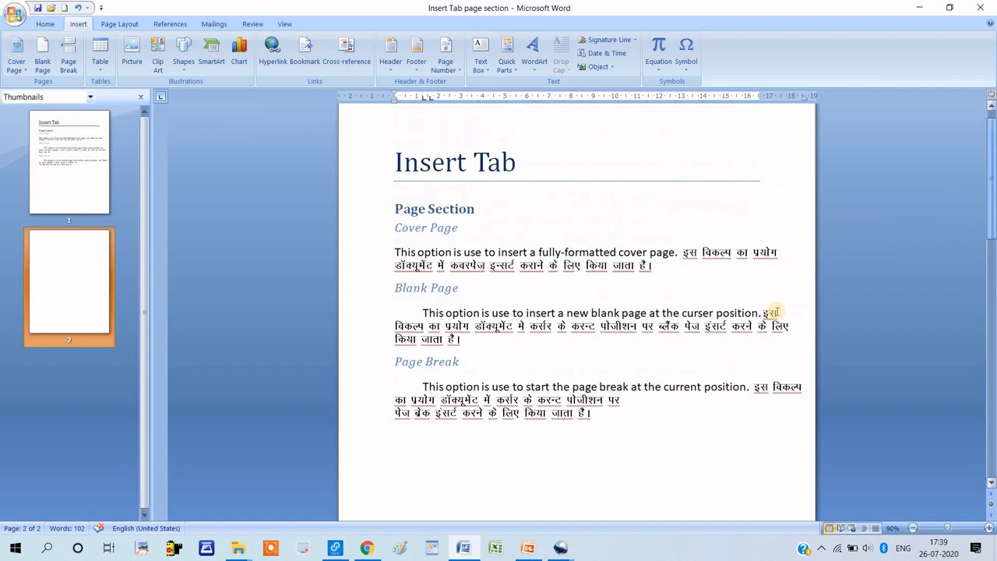
{"action": "left_click", "coordinate": [653, 455]}
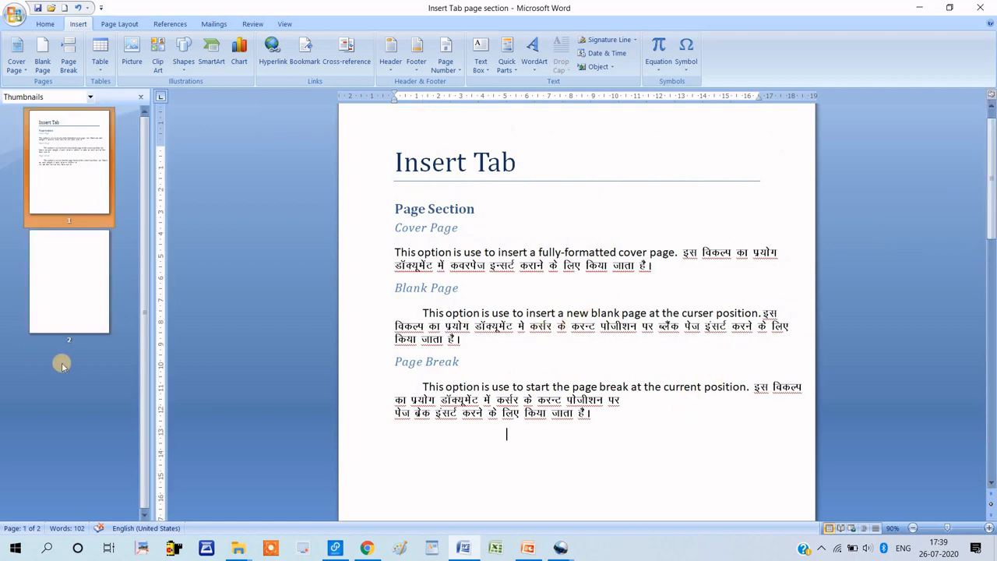
{"action": "left_click", "coordinate": [78, 7]}
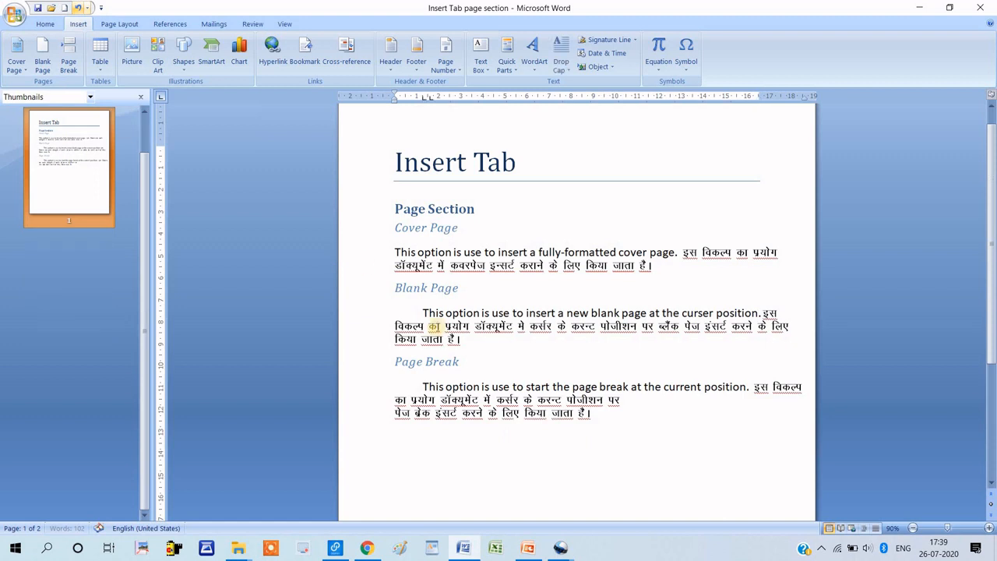
Insert a page break at the end of the Cover Page description and check the text on the following page
{"action": "left_click", "coordinate": [682, 270]}
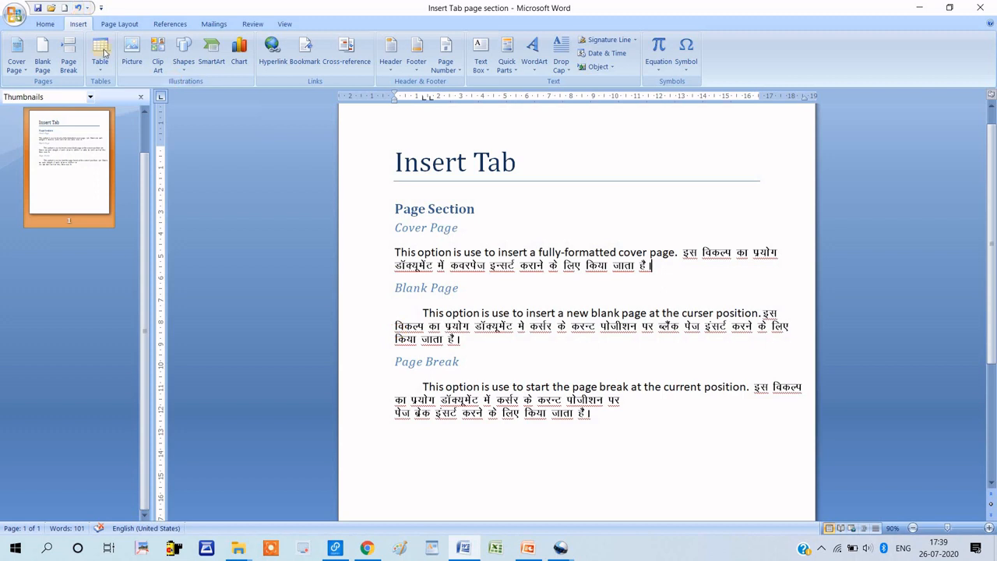
{"action": "left_click", "coordinate": [69, 58]}
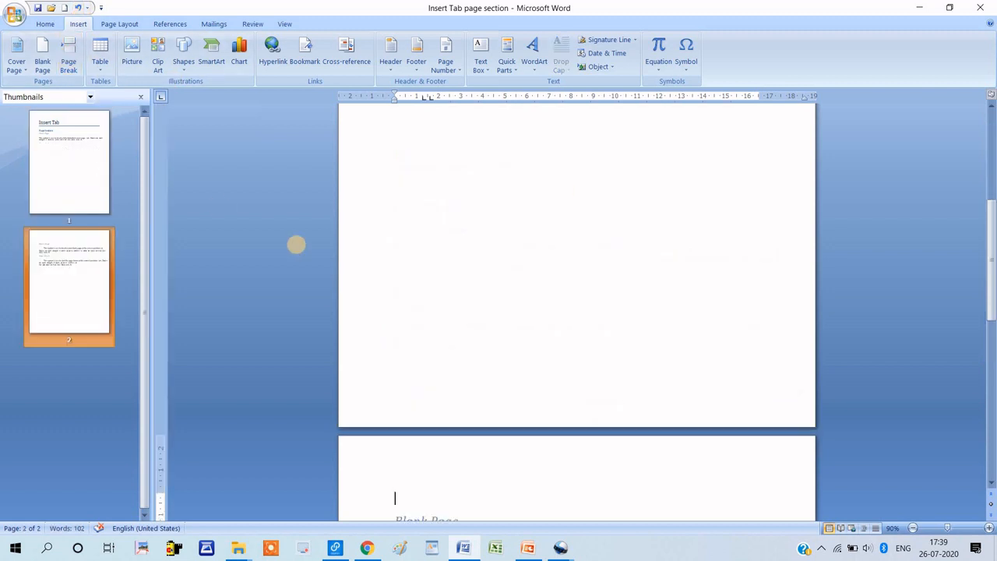
{"action": "left_click_drag", "start_coordinate": [993, 257], "coordinate": [993, 344]}
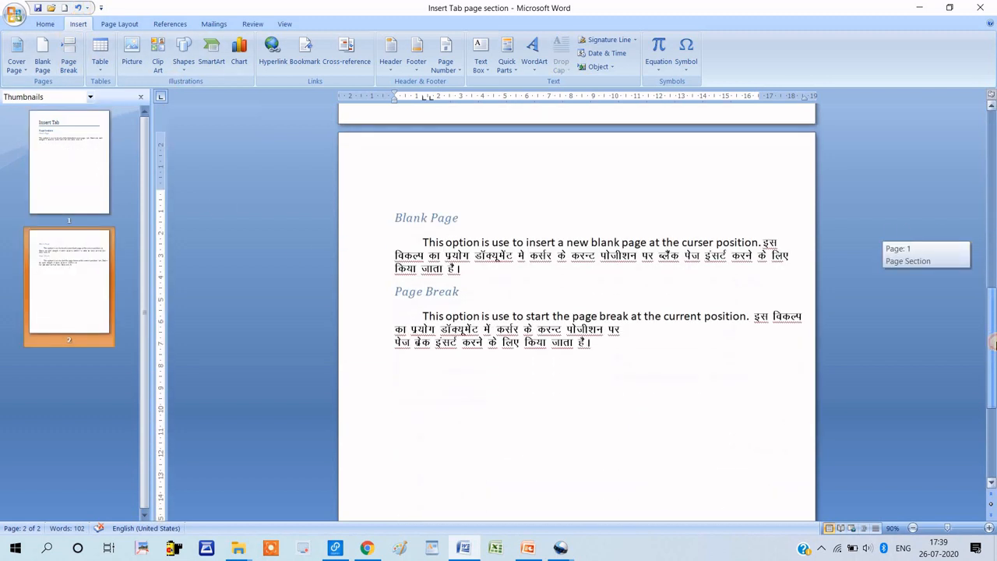
Insert a page break at the end of the Blank Page description and return to the first page
{"action": "left_click", "coordinate": [497, 273]}
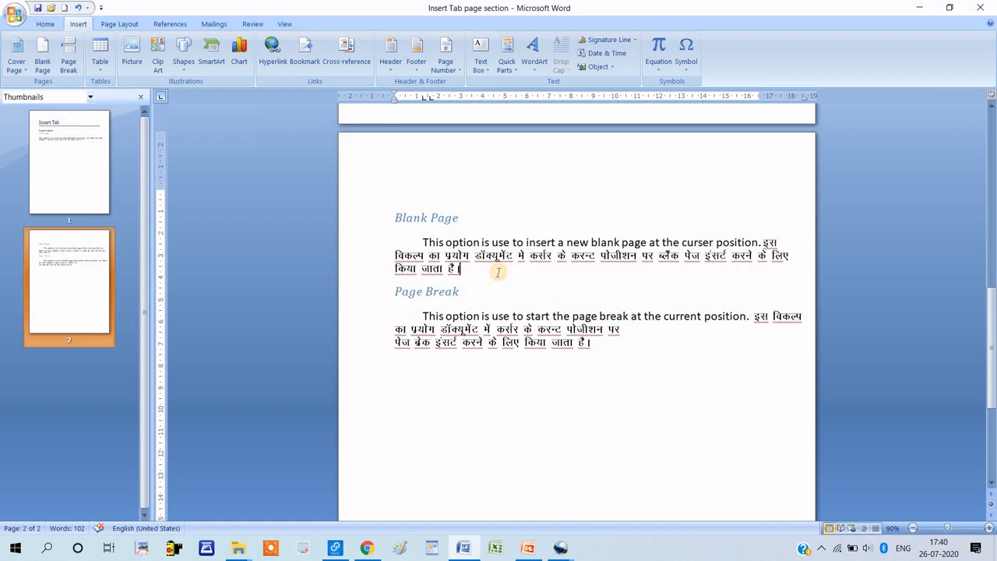
{"action": "left_click", "coordinate": [70, 62]}
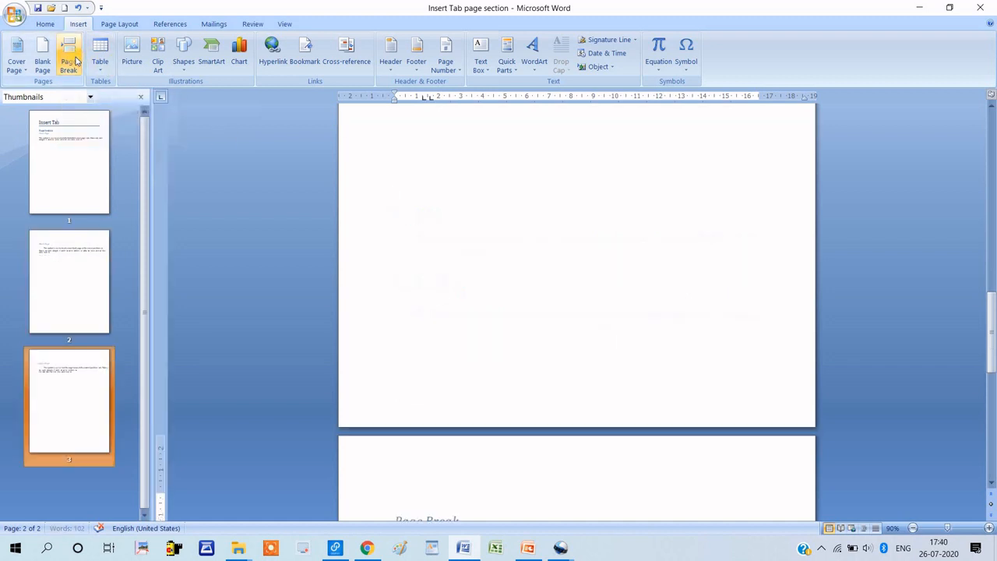
{"action": "left_click", "coordinate": [69, 142]}
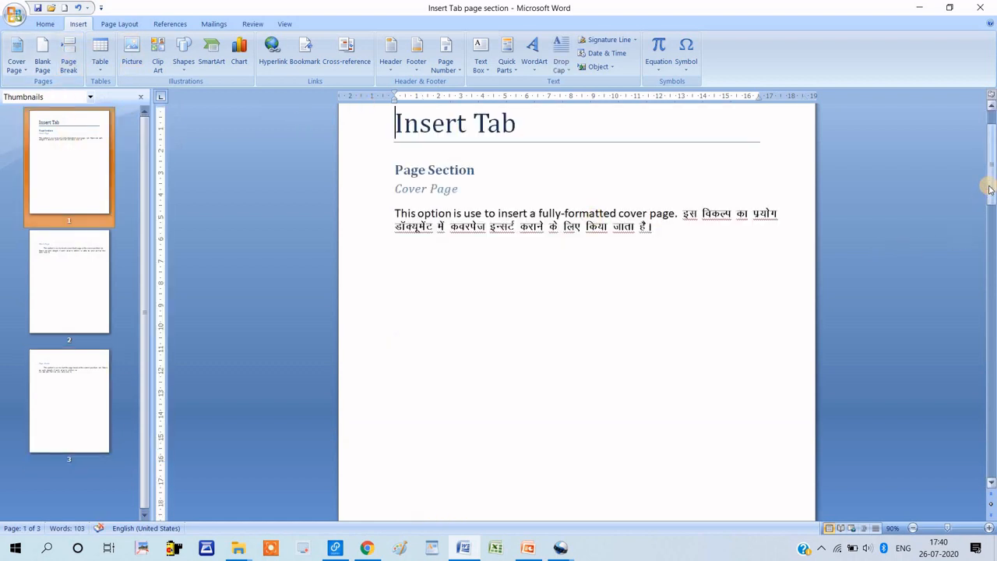
{"action": "mouse_move", "coordinate": [990, 188]}
{"action": "left_mouse_down"}
{"action": "mouse_move", "coordinate": [992, 459]}
{"action": "mouse_move", "coordinate": [991, 189]}
{"action": "left_mouse_up"}
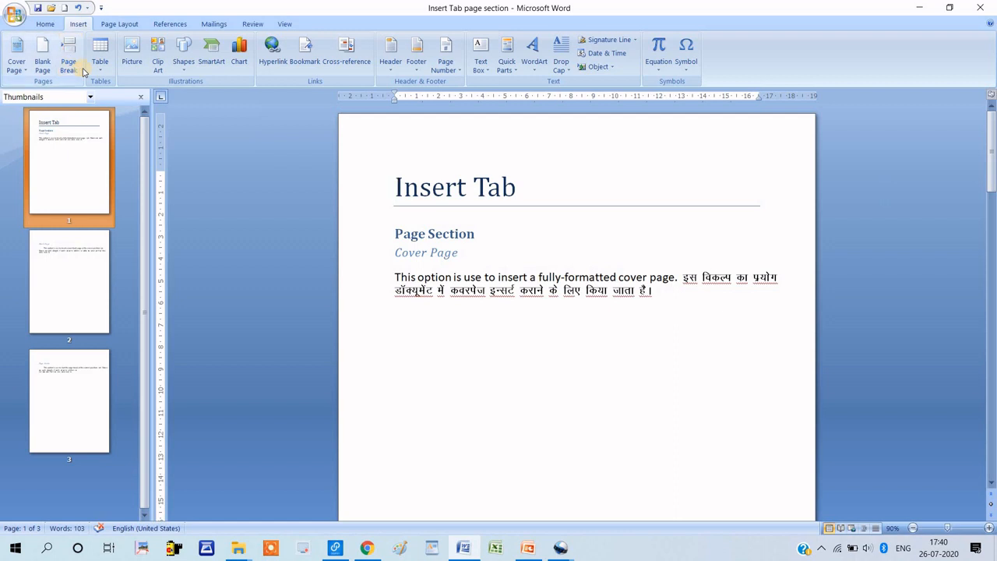
Undo the two page breaks and place the cursor at the end of the Blank Page heading
{"action": "left_click", "coordinate": [84, 71]}
{"action": "left_click", "coordinate": [79, 7]}
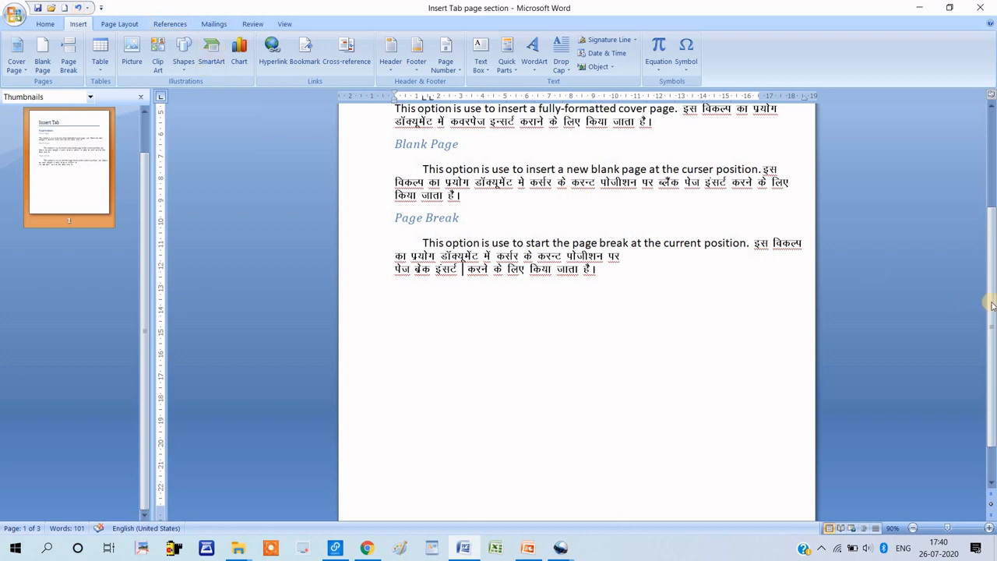
{"action": "scroll", "coordinate": [994, 289], "scroll_direction": "up", "scroll_amount": 5}
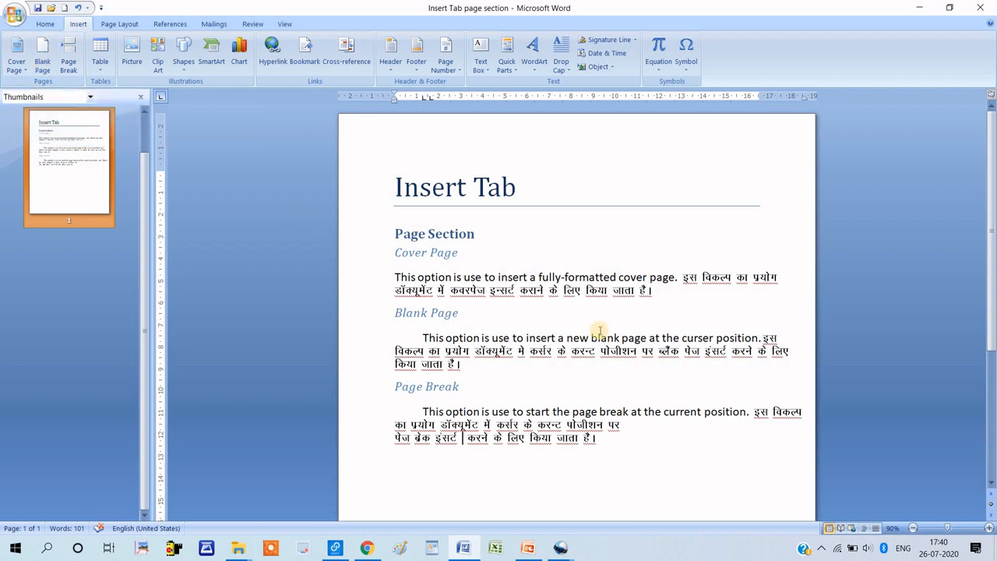
{"action": "left_click", "coordinate": [581, 315]}
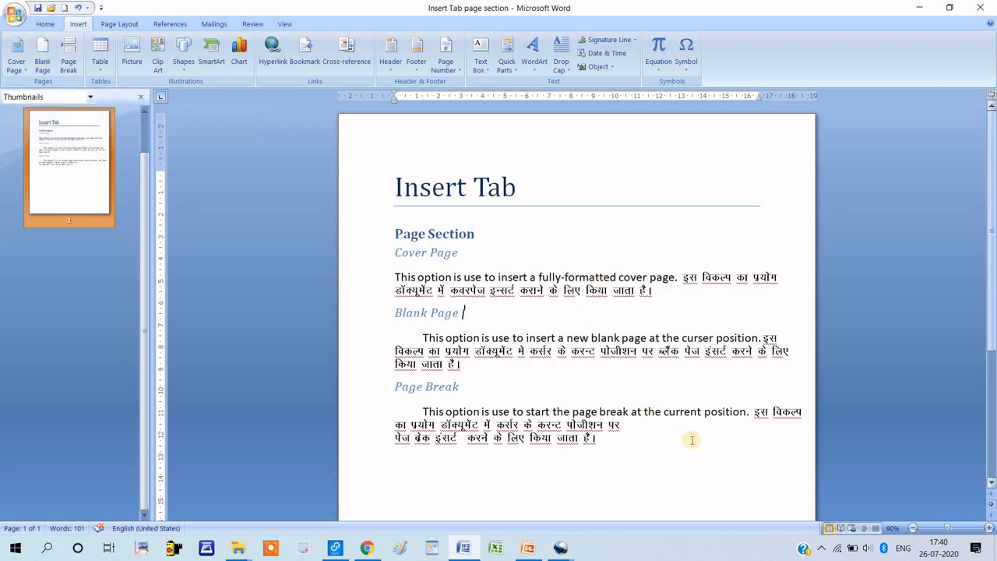